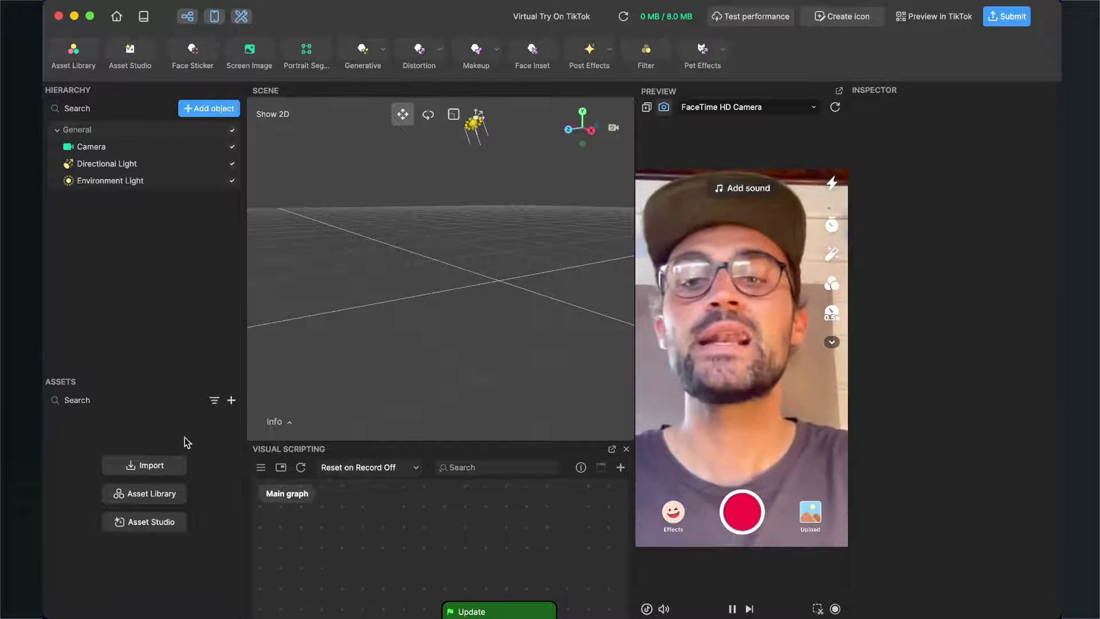
Import scene.gltf from the _SUNGLASSES folder with the default glTF options, and collapse its Materials and Textures folders
click(151, 467)
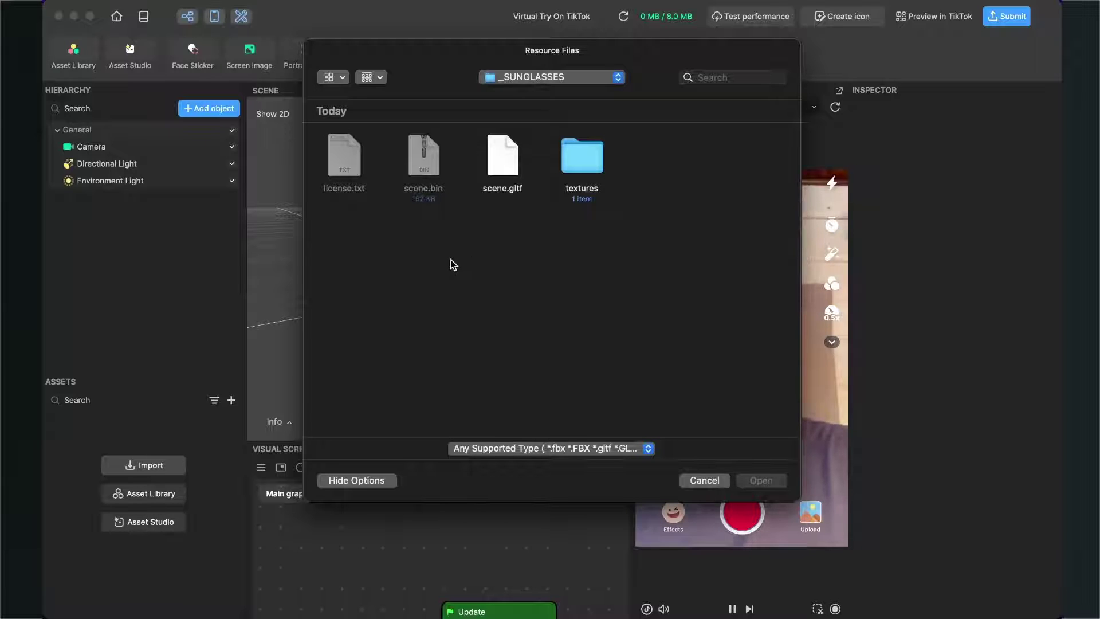
click(506, 180)
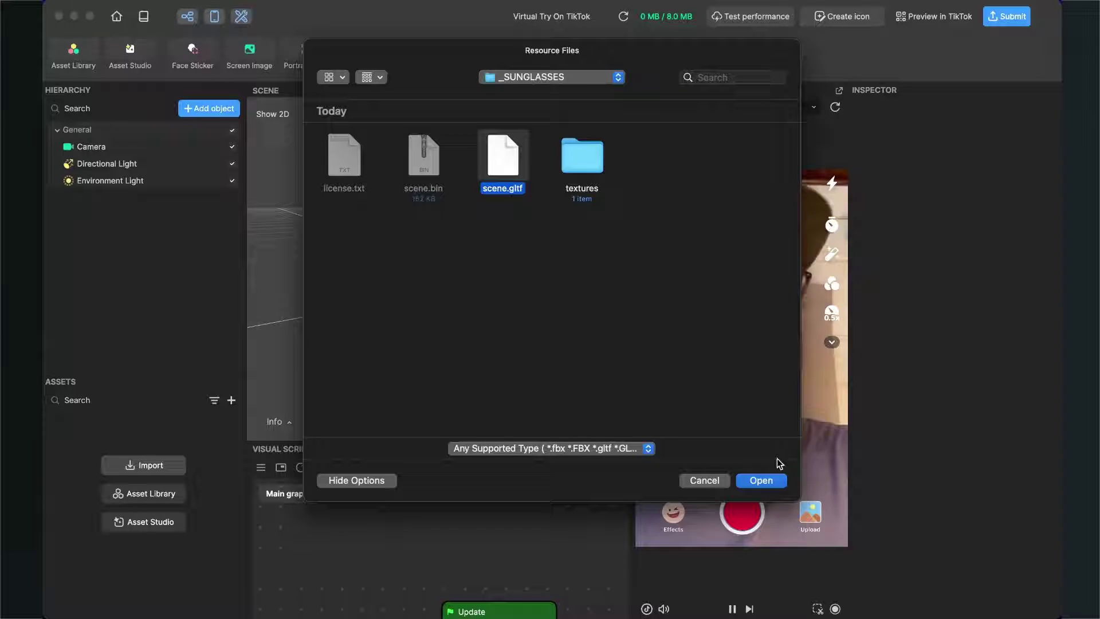
click(761, 481)
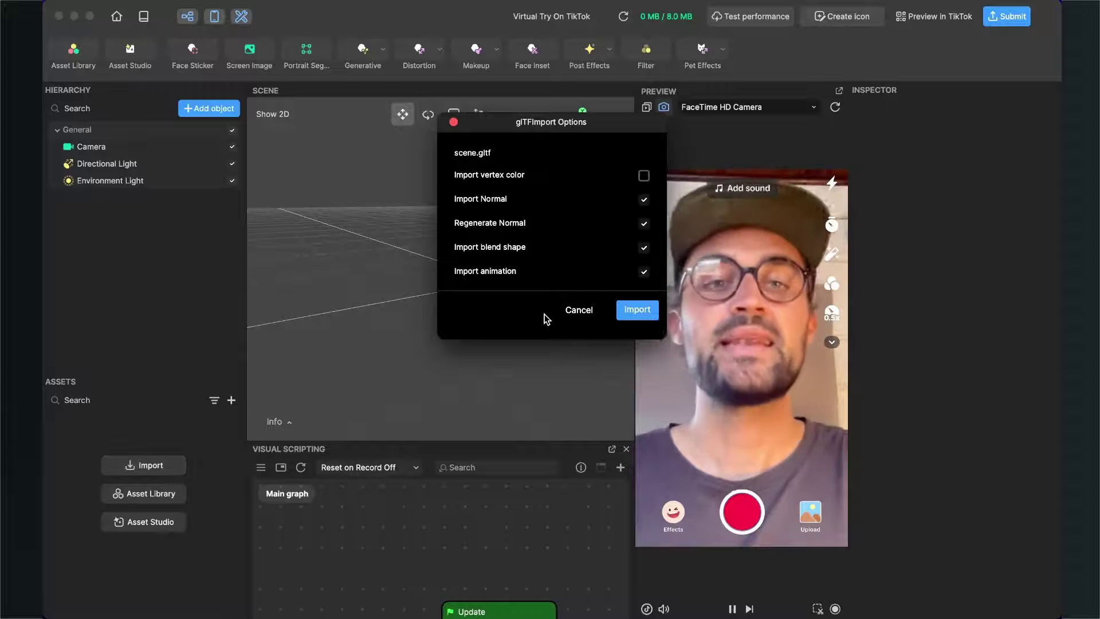
click(637, 310)
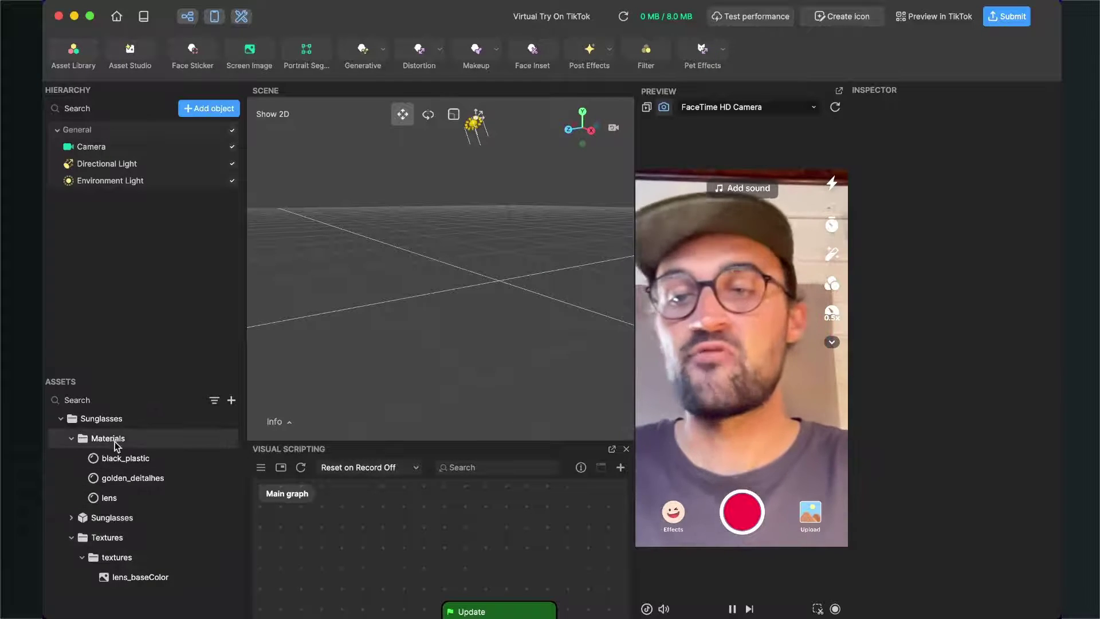
click(71, 439)
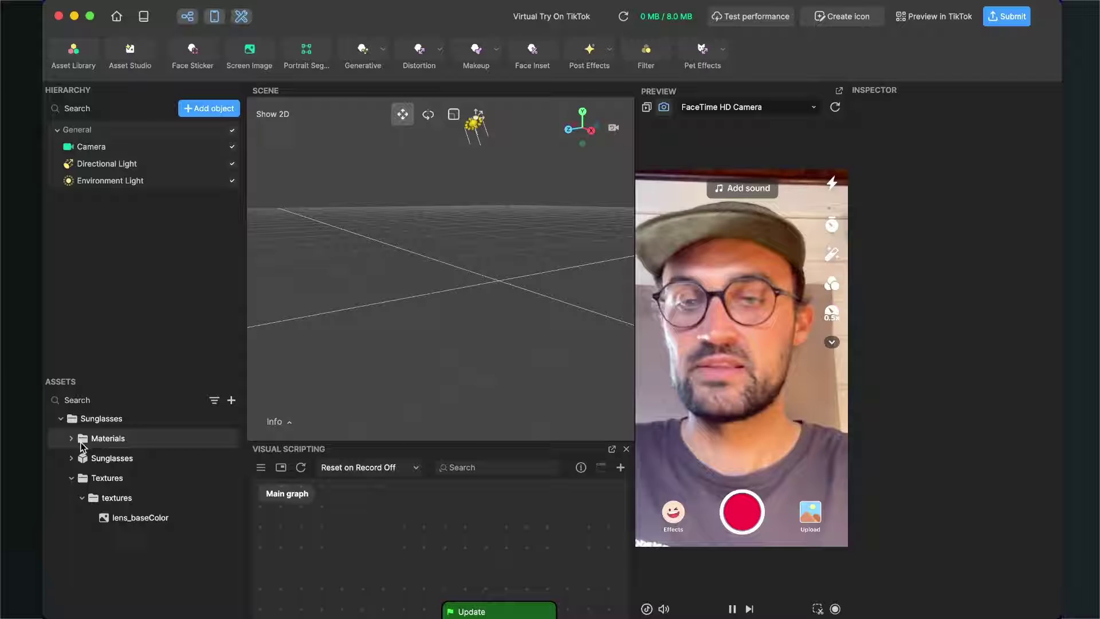
click(71, 478)
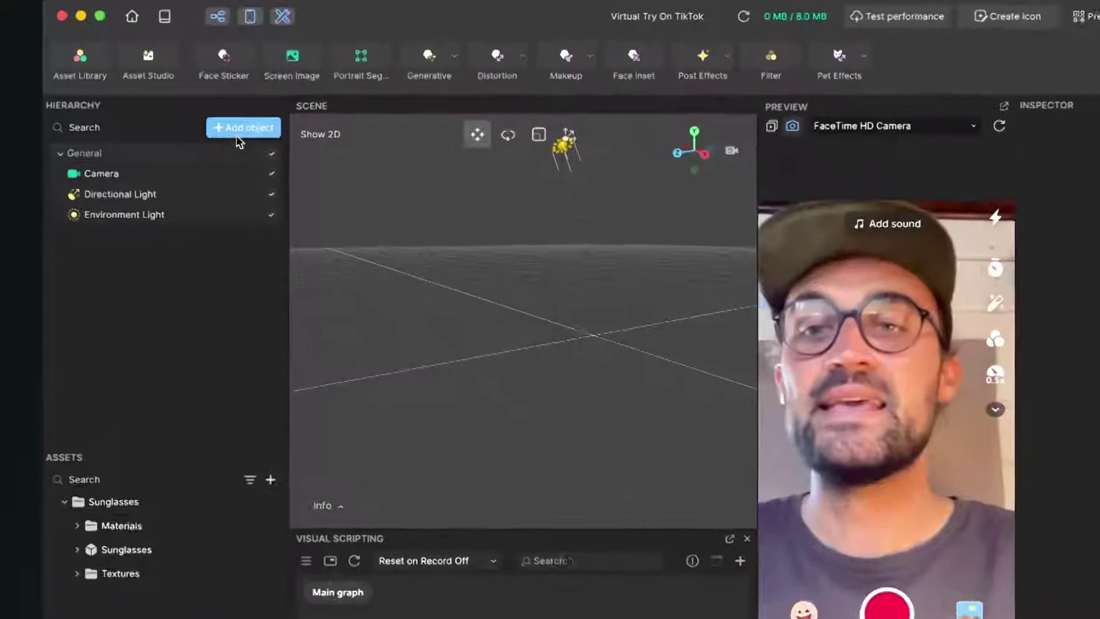
Add a Head Tracker object from the AR Tracking category to the scene
click(203, 110)
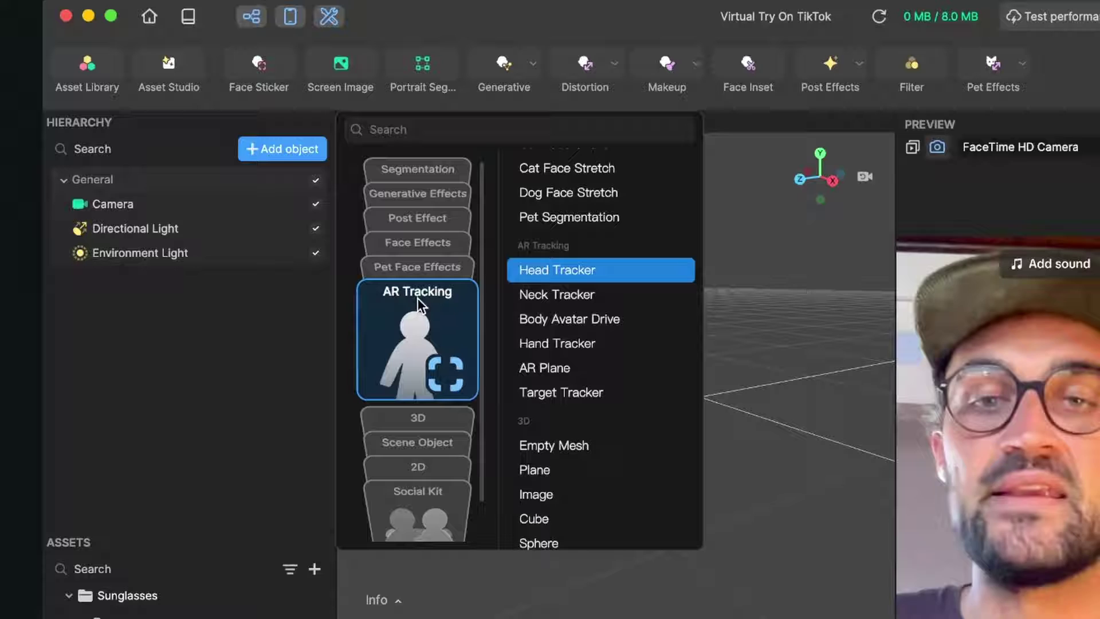
mouse_move(583, 270)
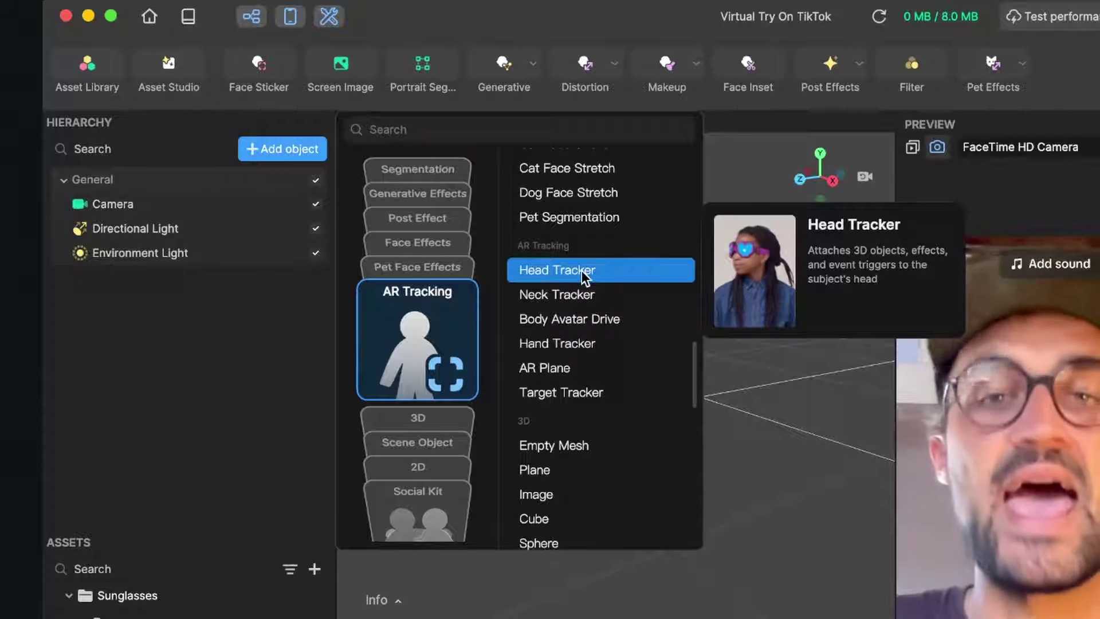
click(582, 270)
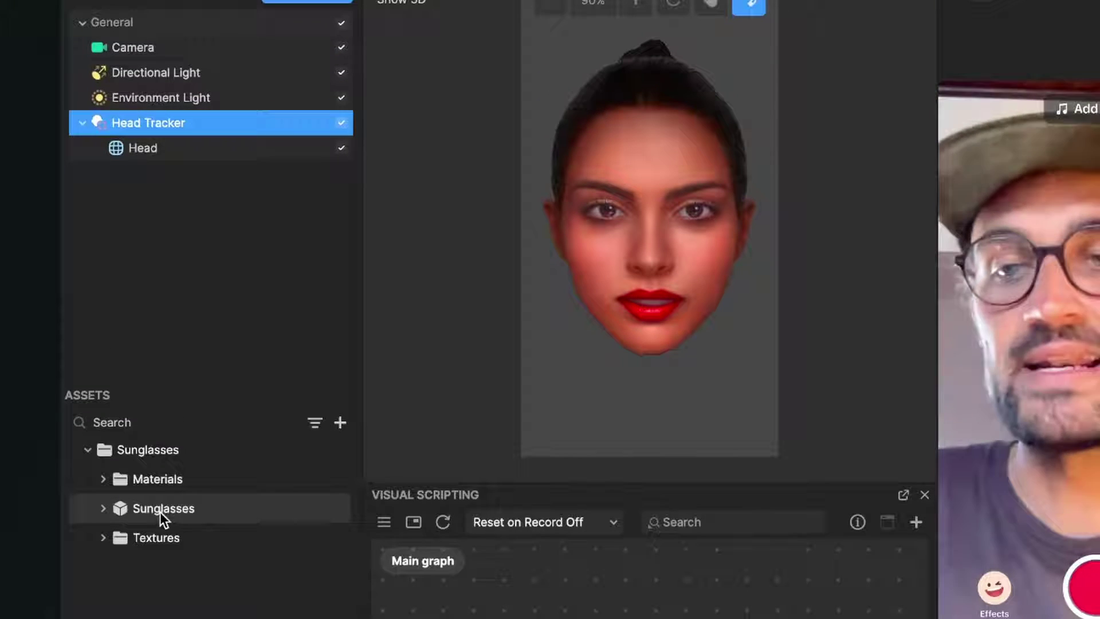
Place the imported Sunglasses model in the hierarchy as a child of the Head Tracker, above the Head mesh
drag(160, 389, 144, 177)
drag(145, 304, 159, 136)
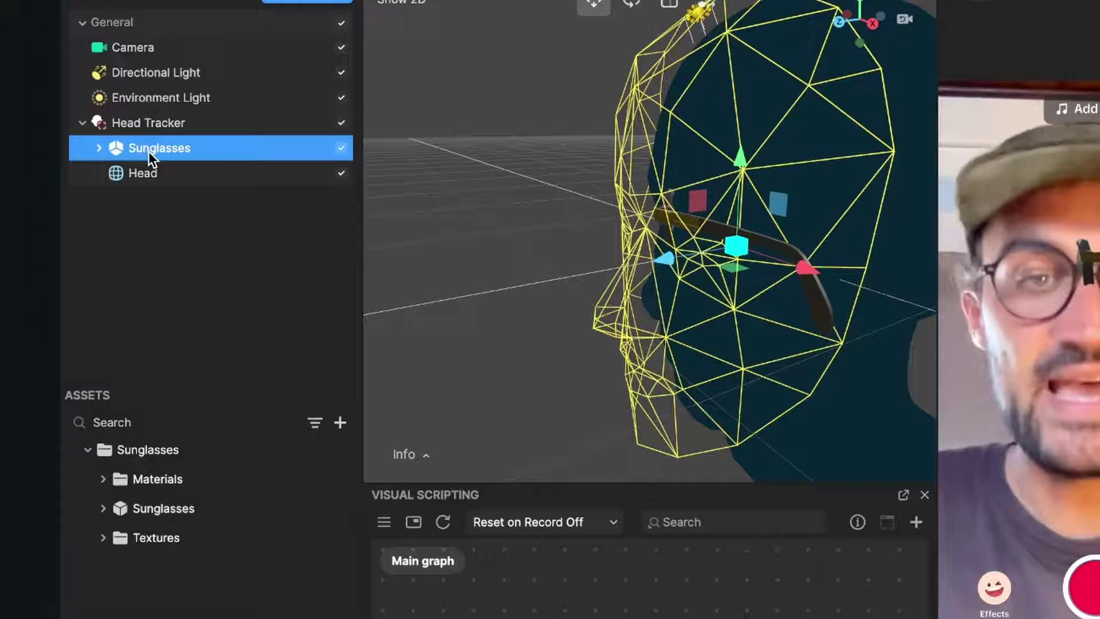
click(83, 122)
click(84, 122)
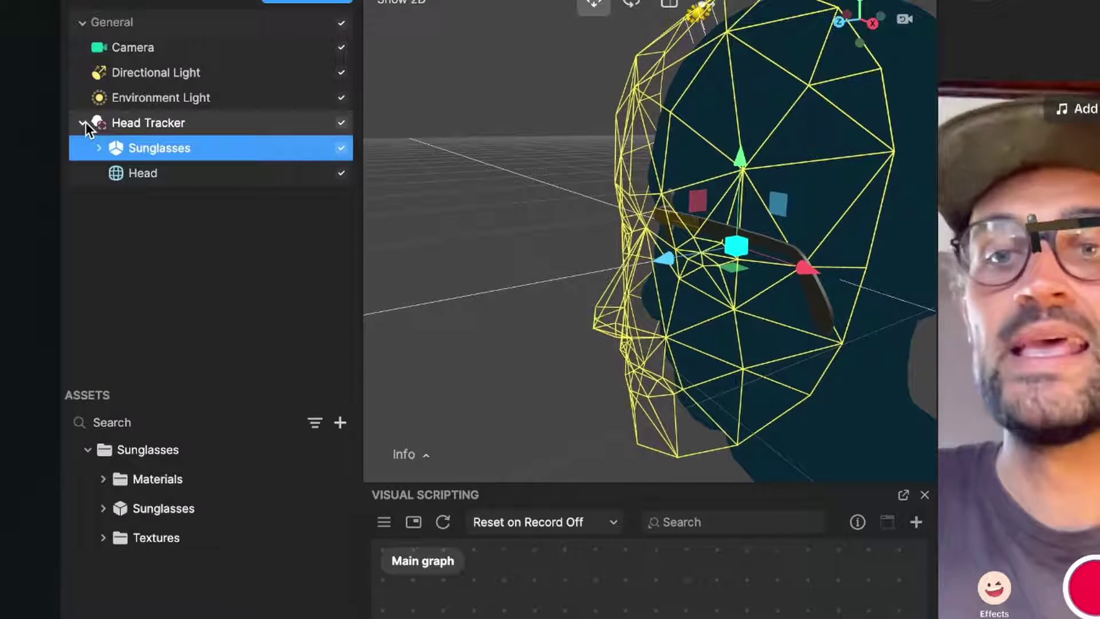
click(84, 122)
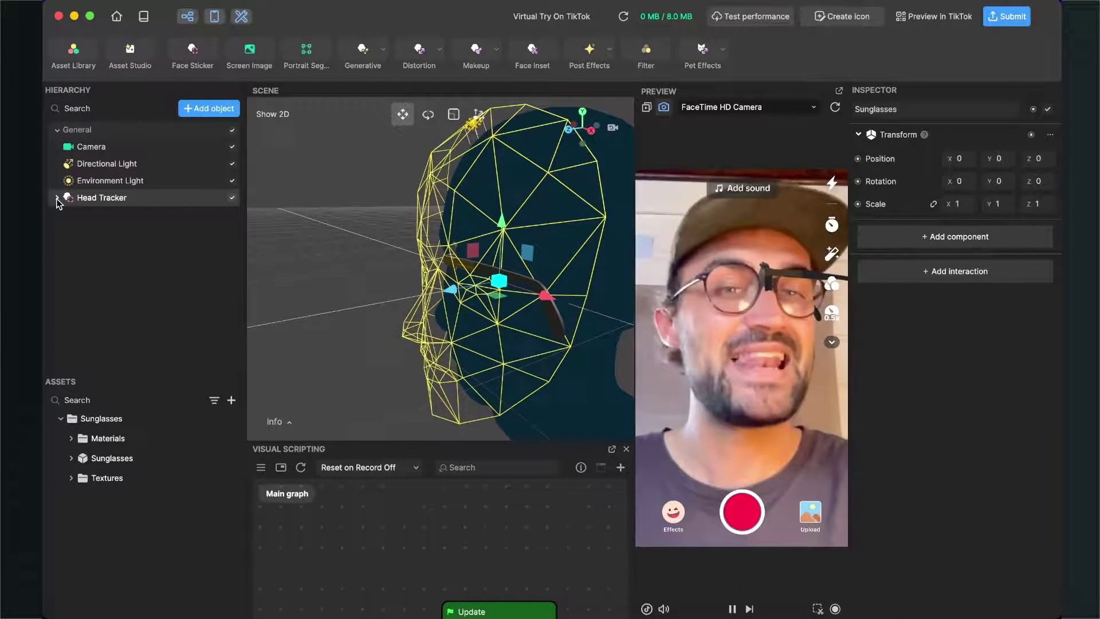
click(56, 197)
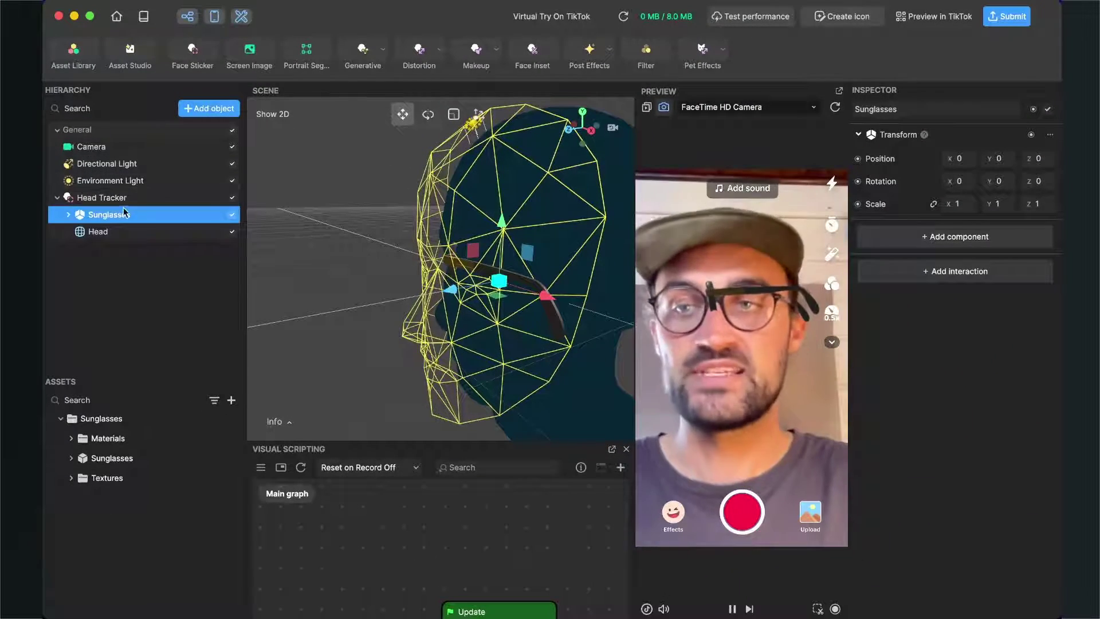
Set the sunglasses' Y rotation to 90 and check their orientation with the Head mesh briefly hidden
double_click(97, 217)
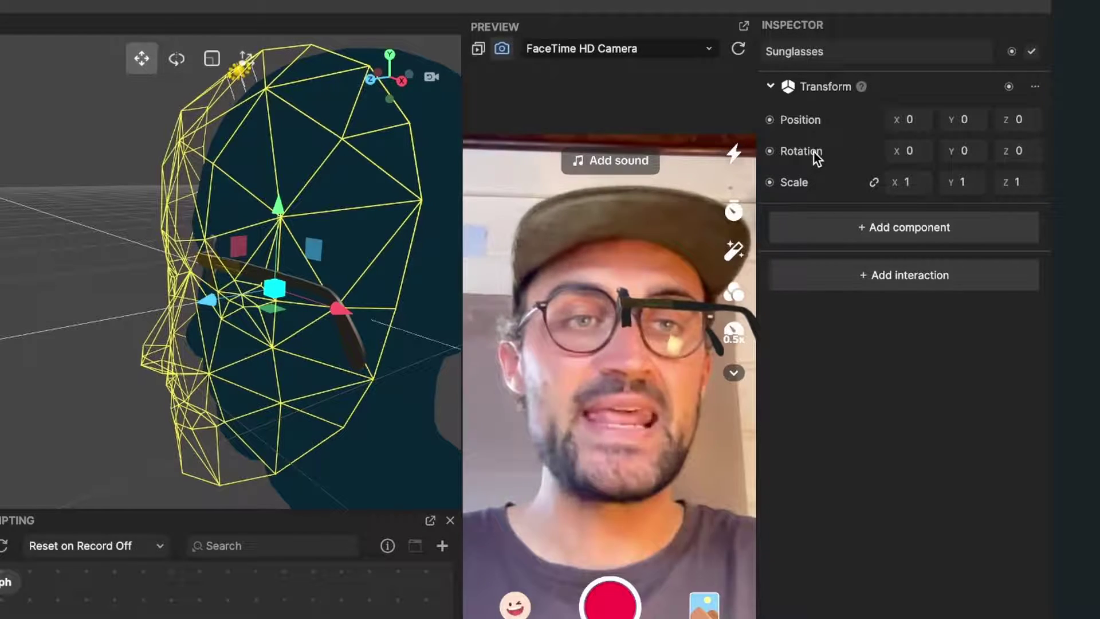
click(914, 153)
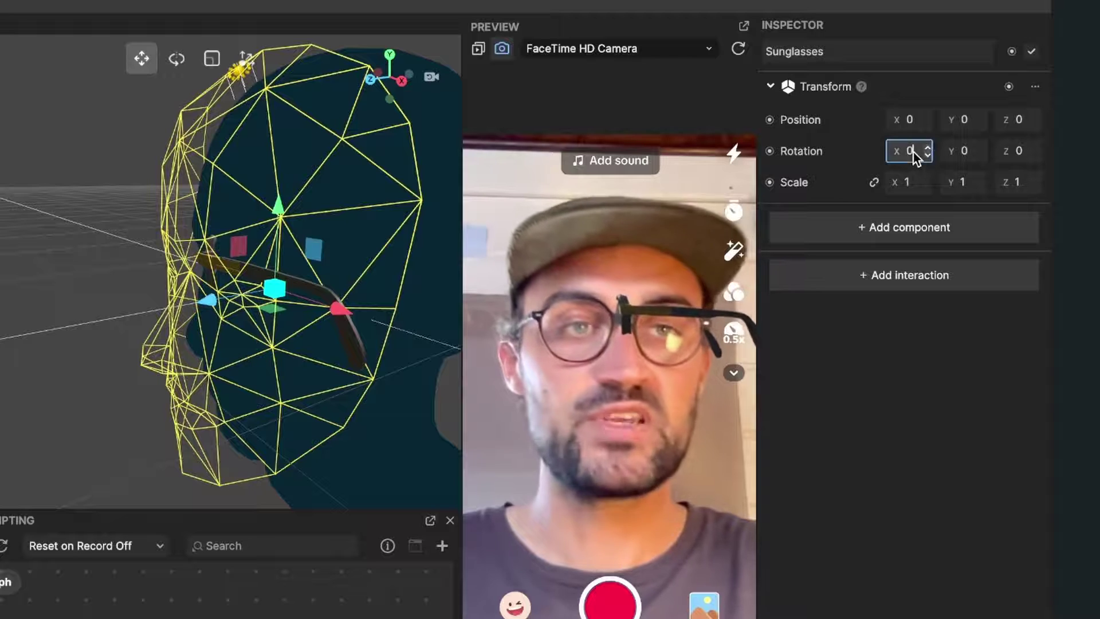
click(965, 153)
key(BackSpace)
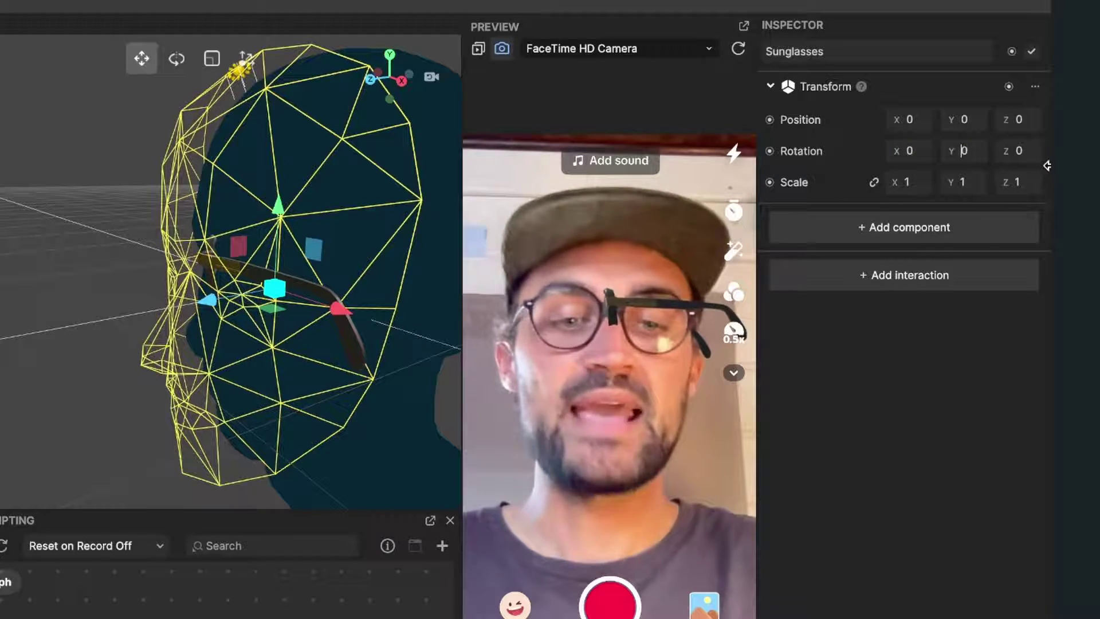
text(90)
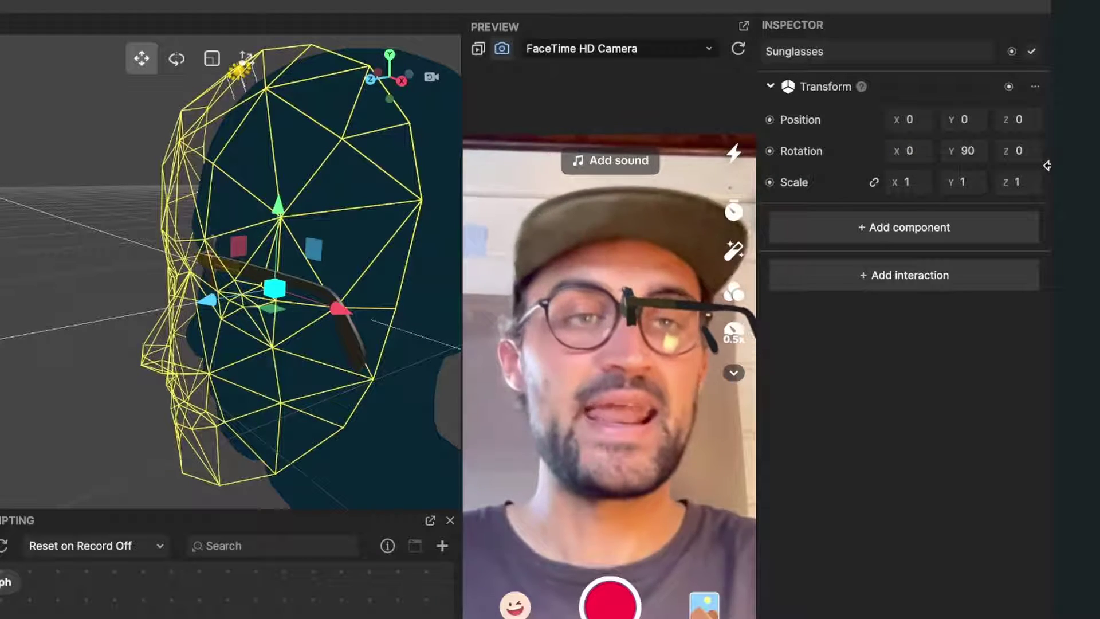
key(Return)
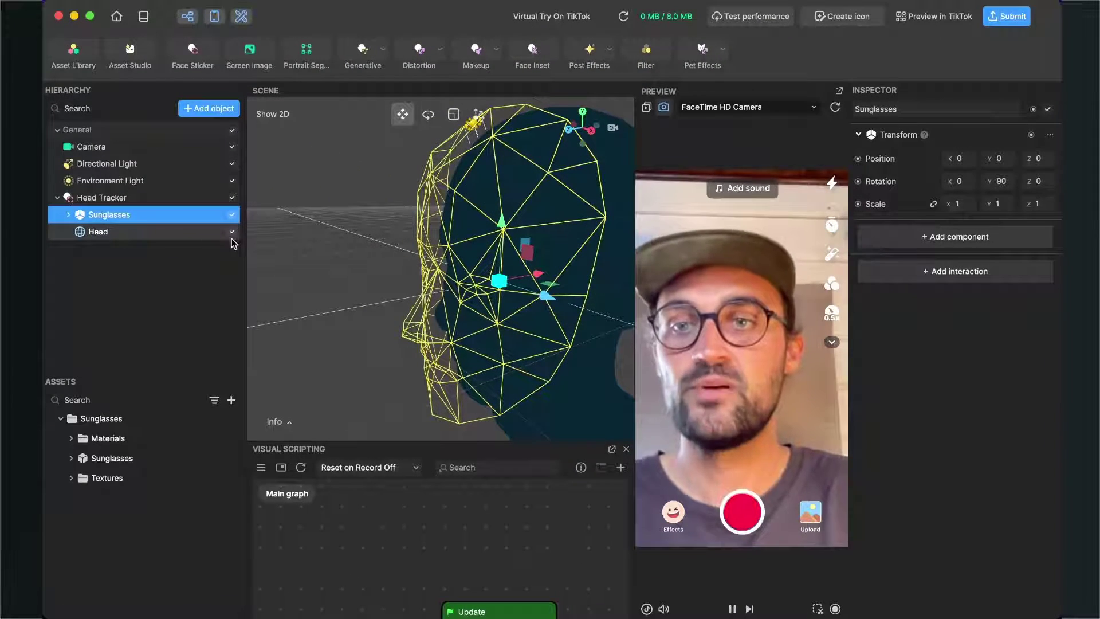
click(232, 233)
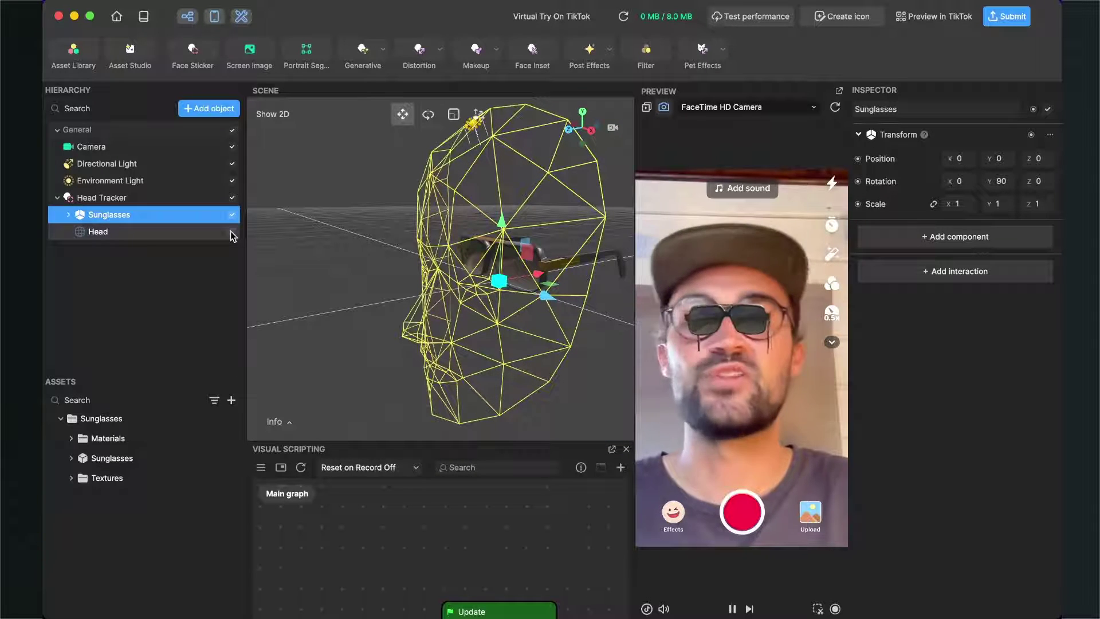
click(232, 234)
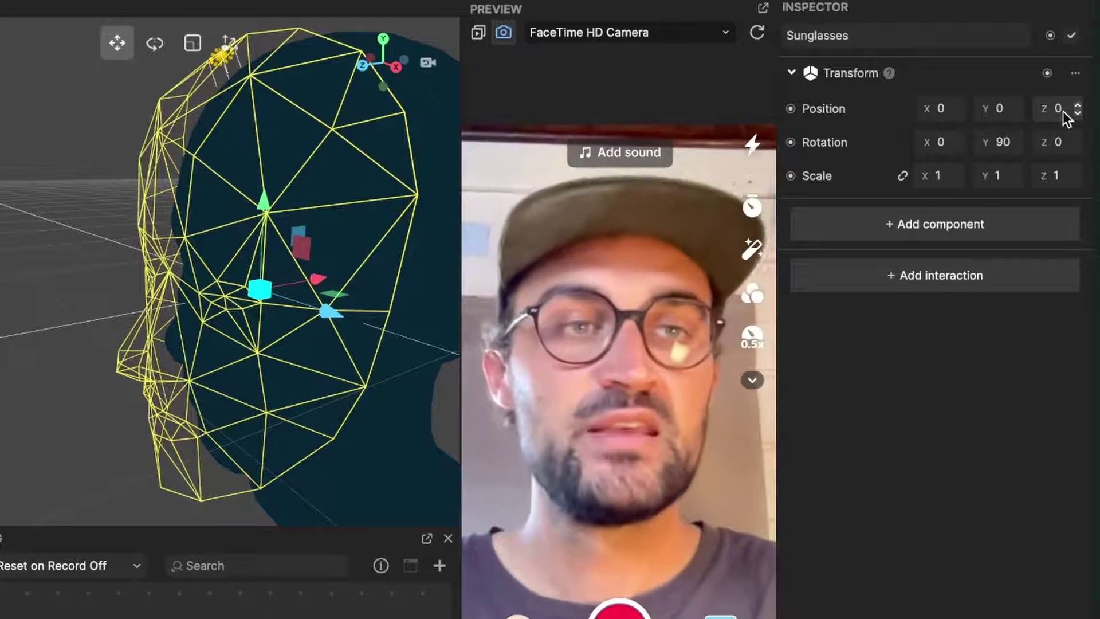
Bring the sunglasses forward to Z 10 and fit them back against the face at about Y -0.71 and Z 3.2
click(1065, 118)
text(10)
key(Return)
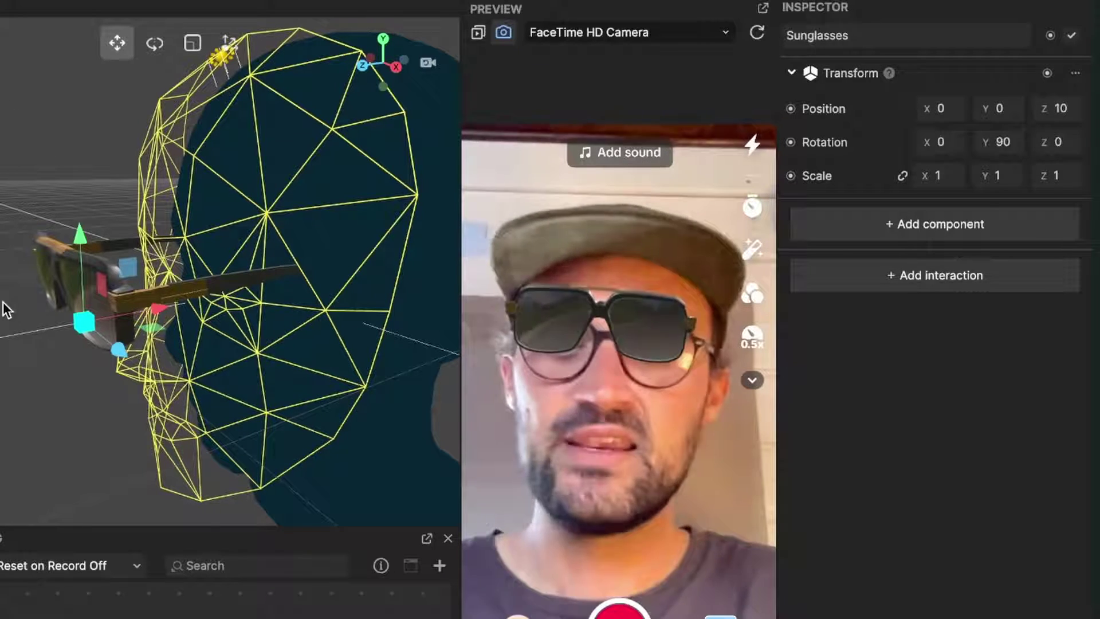
mouse_move(12, 353)
right_down()
mouse_move(26, 346)
mouse_move(16, 330)
mouse_move(16, 382)
mouse_move(16, 346)
mouse_move(11, 368)
right_up()
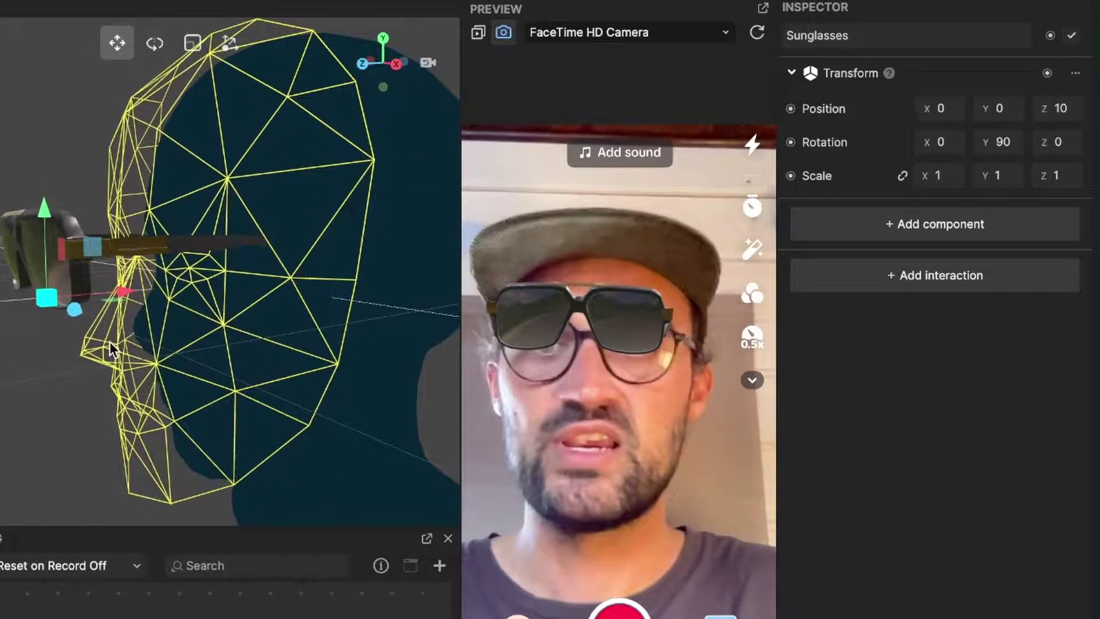
drag(110, 294, 223, 278)
drag(184, 206, 184, 223)
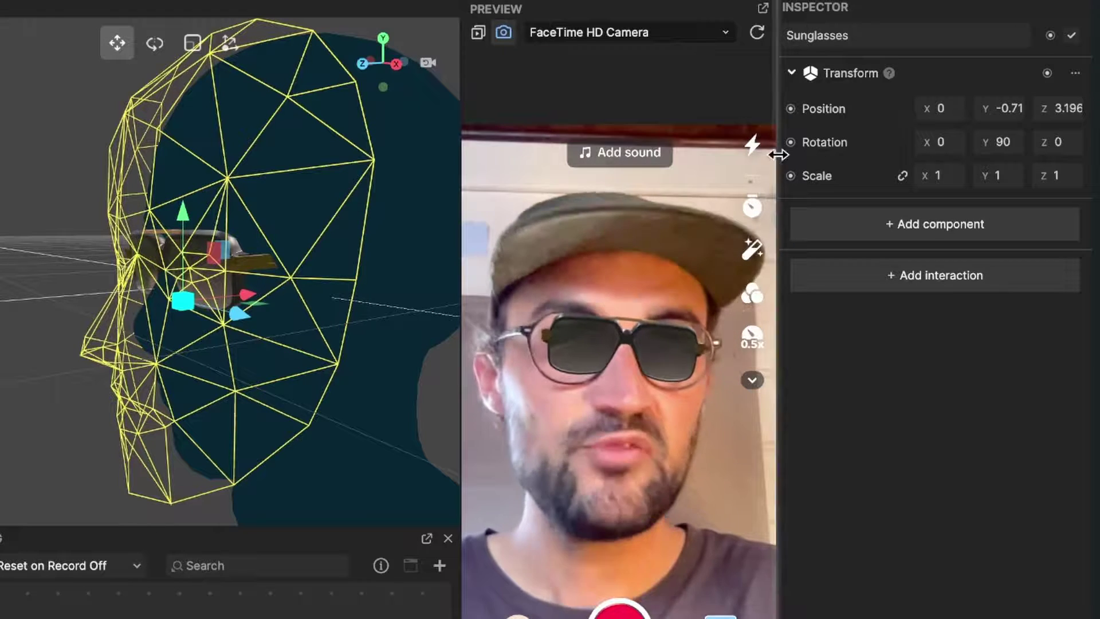
Scale the sunglasses uniformly to 1.4 on all three axes
click(903, 176)
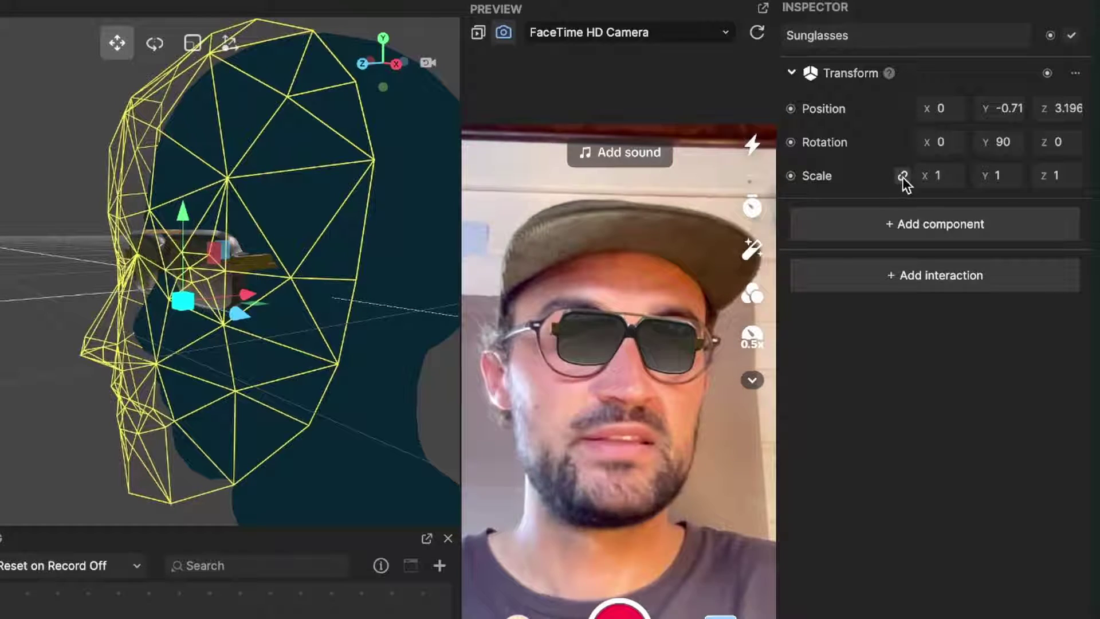
click(940, 177)
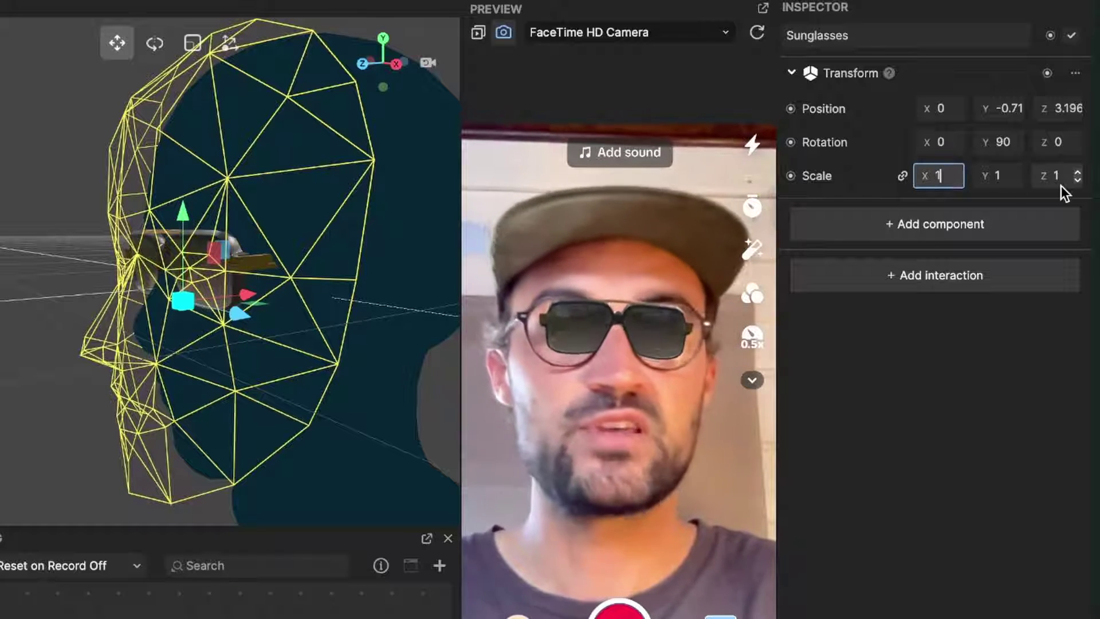
text(.)
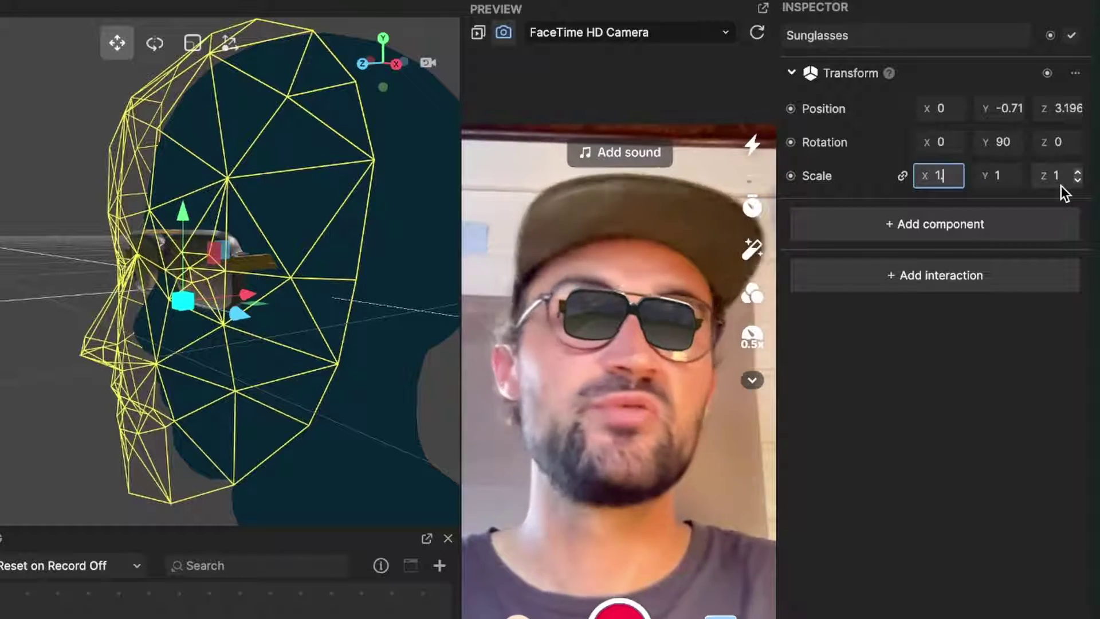
text(4)
key(Return)
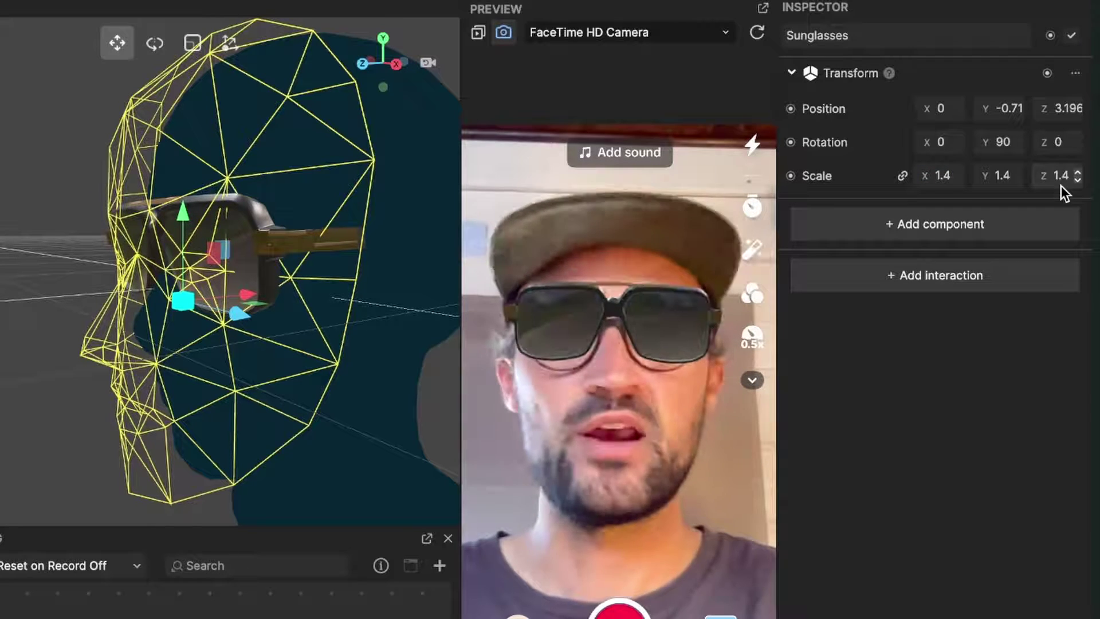
Fine-tune the fit of the sunglasses on the face by moving them to about Y -1.84 and Z 2.85
drag(181, 222, 184, 252)
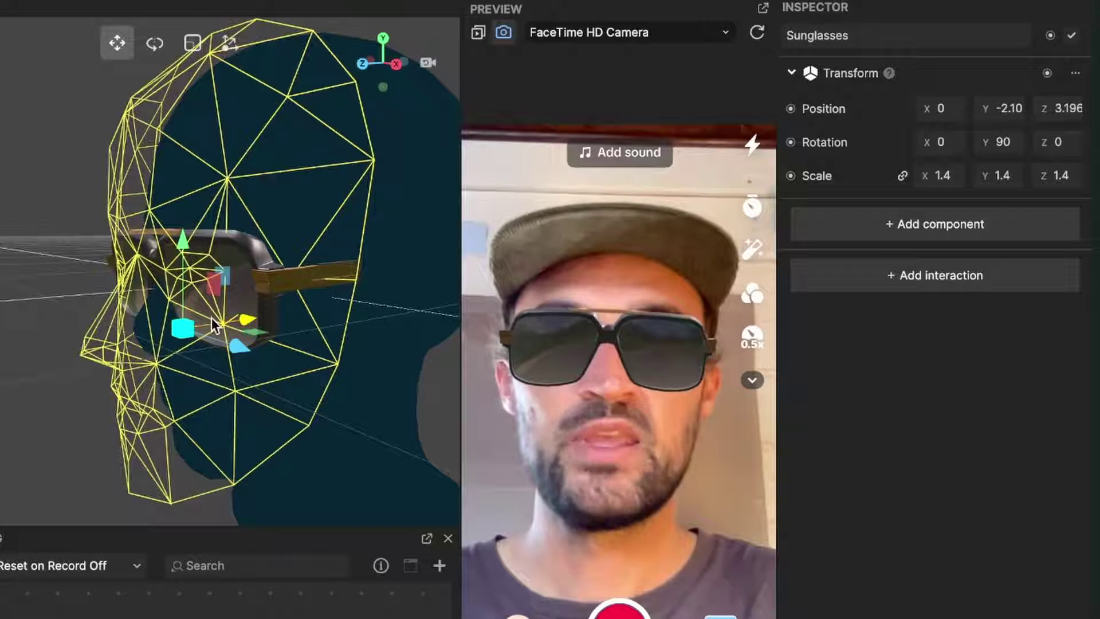
mouse_move(211, 318)
mouse_down()
mouse_move(229, 315)
mouse_move(218, 318)
mouse_up()
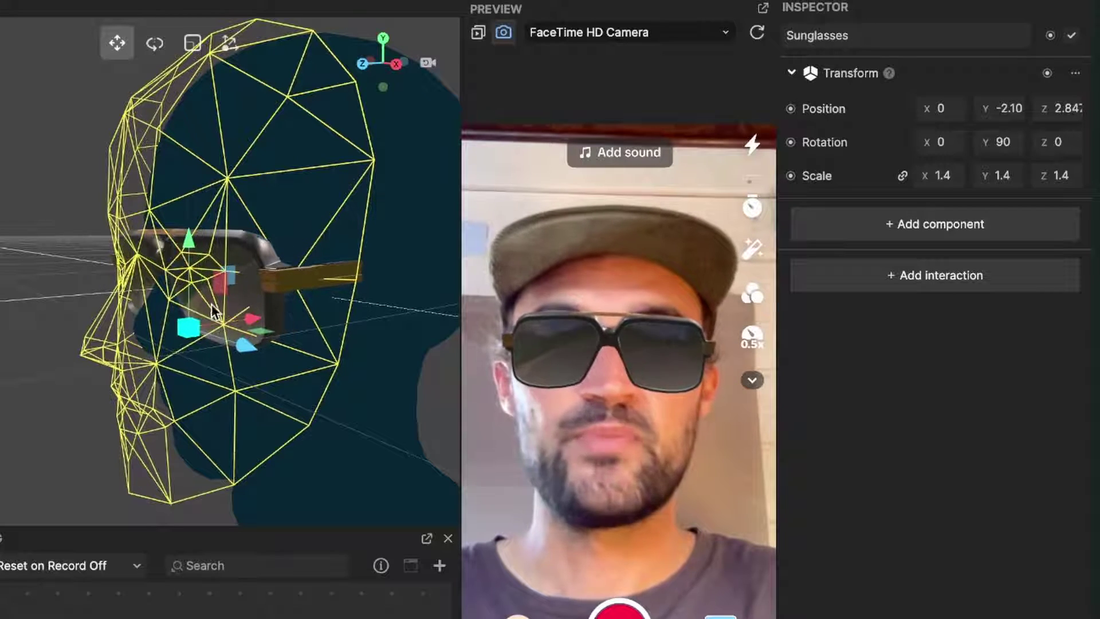
drag(187, 273, 188, 267)
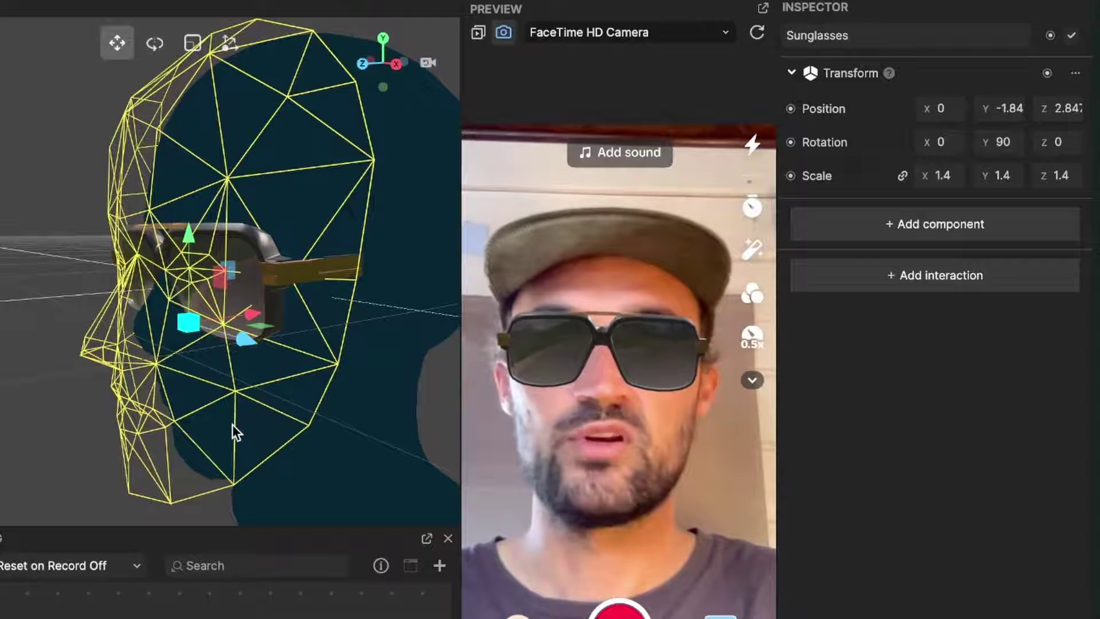
middle_drag(232, 424, 46, 383)
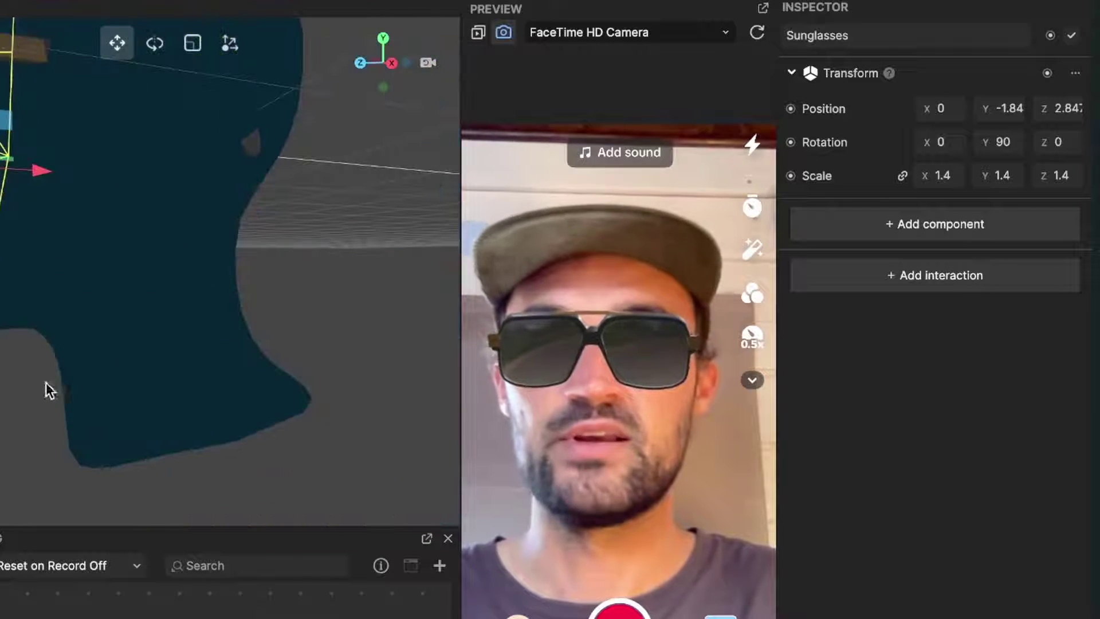
middle_drag(68, 433, 90, 445)
click(79, 447)
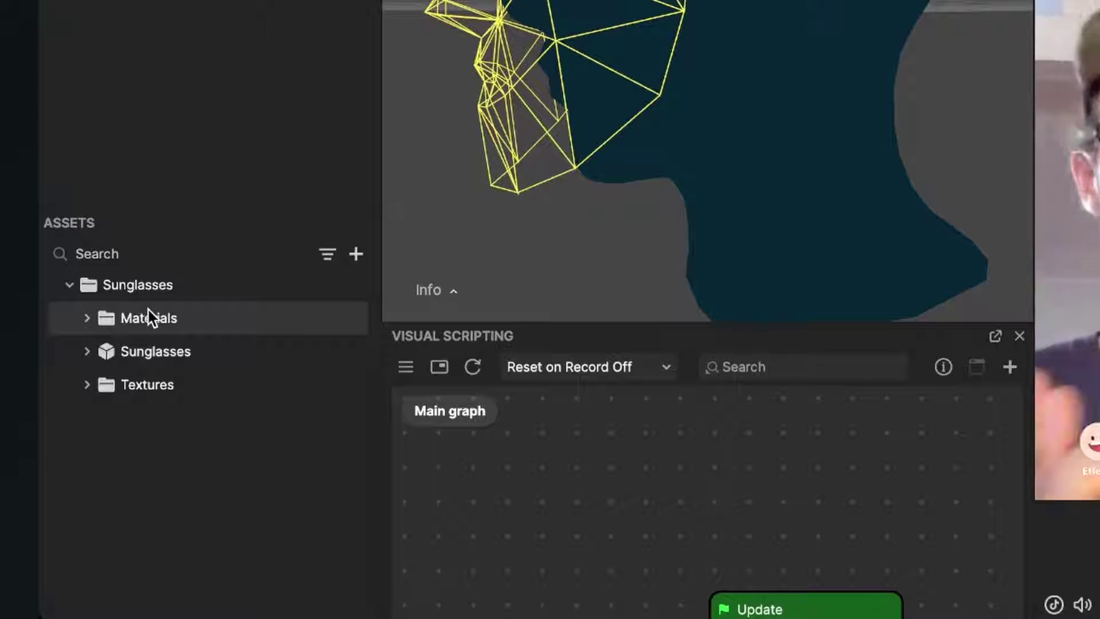
Tint the sunglasses' lens material red with an albedo color of #CE202065 at 40% opacity
click(88, 318)
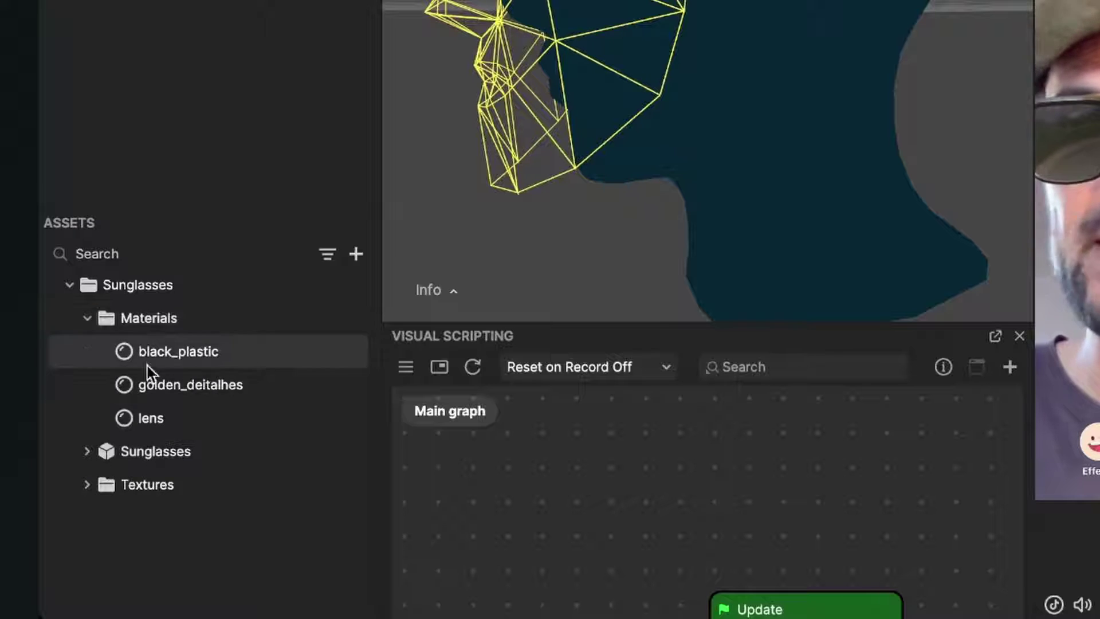
click(168, 421)
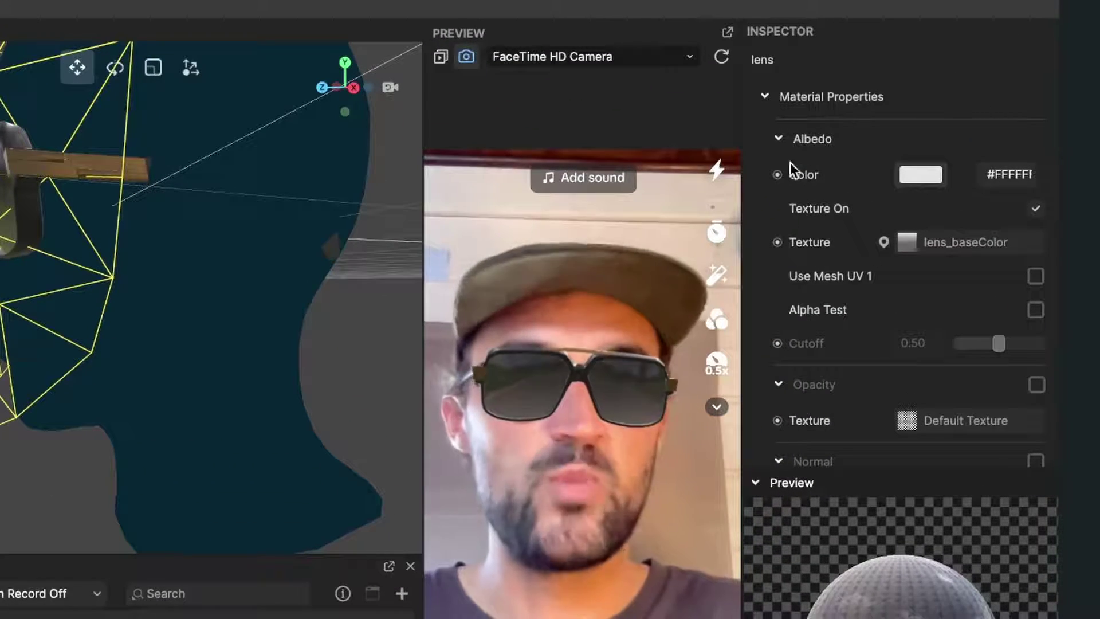
click(917, 181)
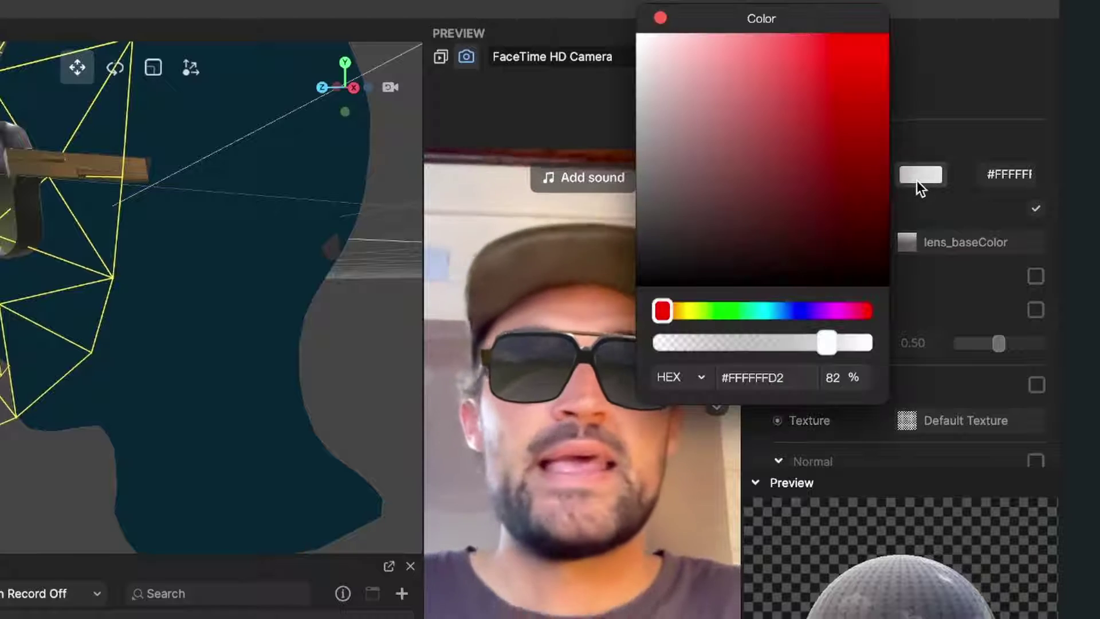
mouse_move(692, 228)
mouse_down()
mouse_move(791, 182)
mouse_move(859, 101)
mouse_move(851, 85)
mouse_up()
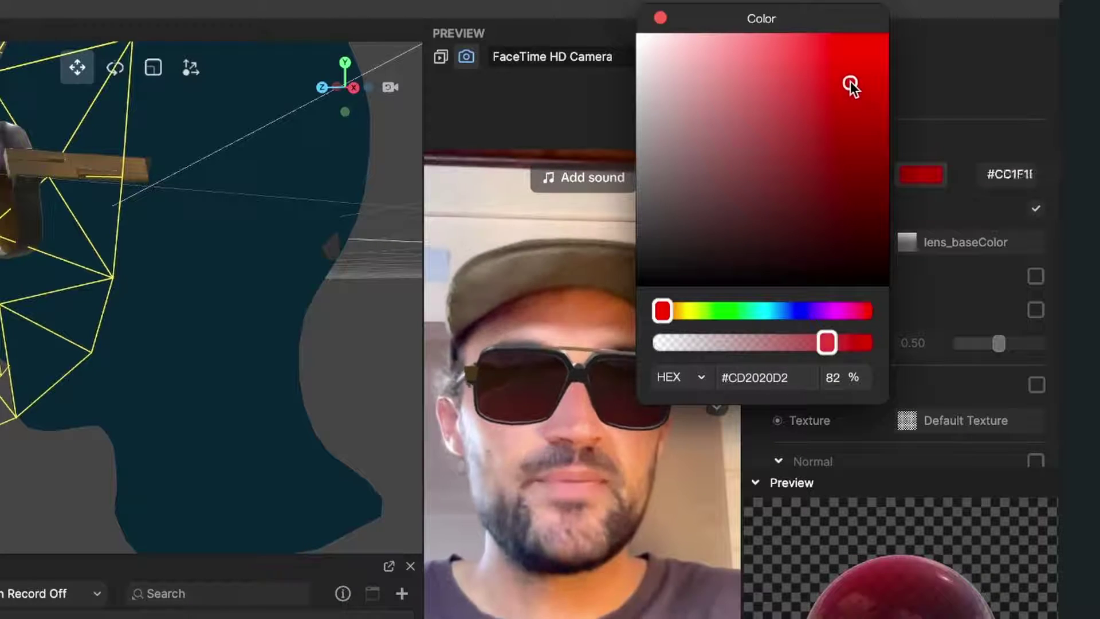
drag(745, 341, 740, 342)
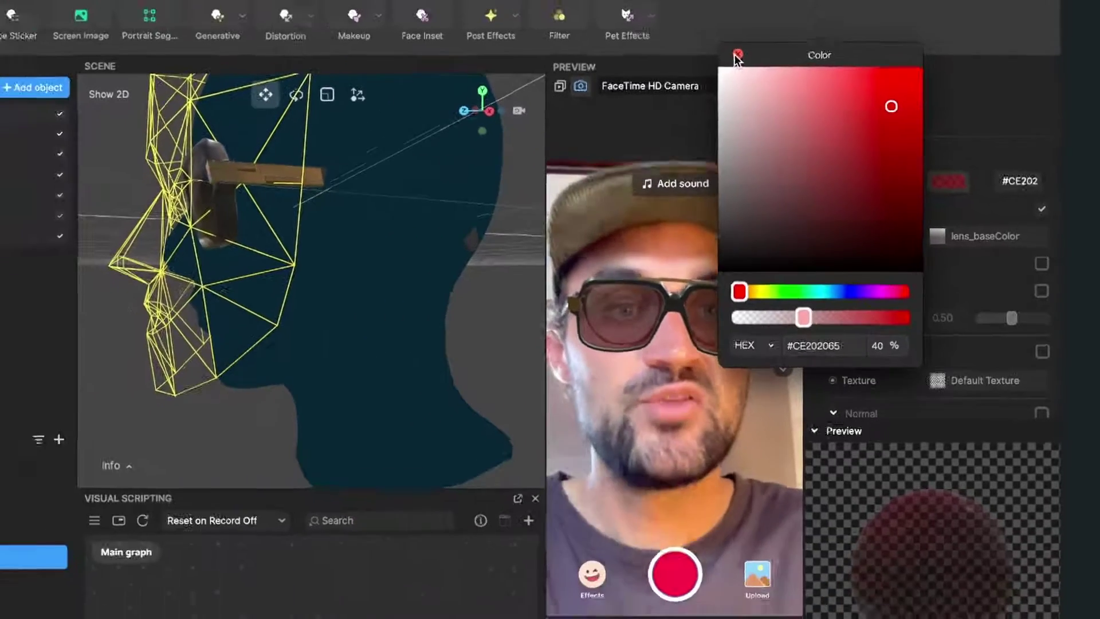
click(661, 18)
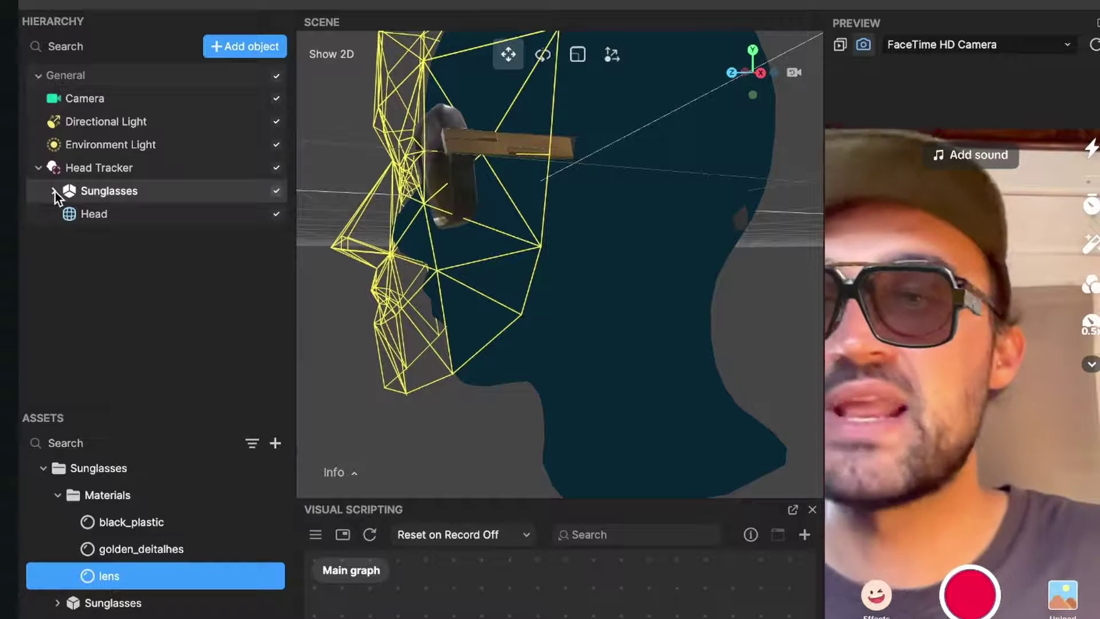
Expand the Sunglasses object down to its separate parts and check the Lens_3 part by briefly hiding it
click(55, 193)
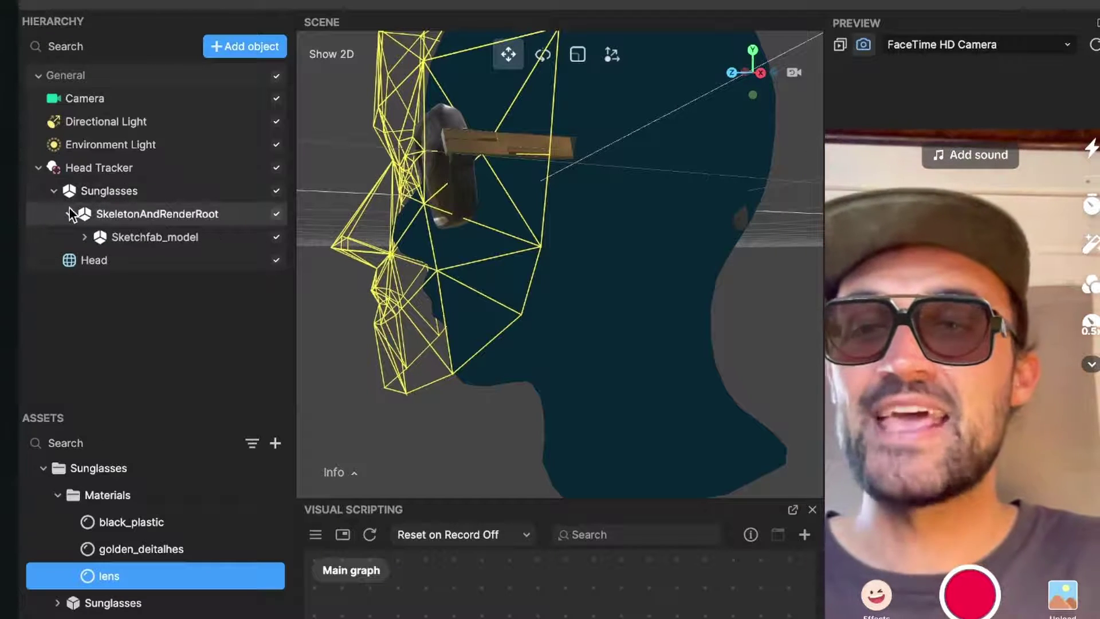
click(87, 237)
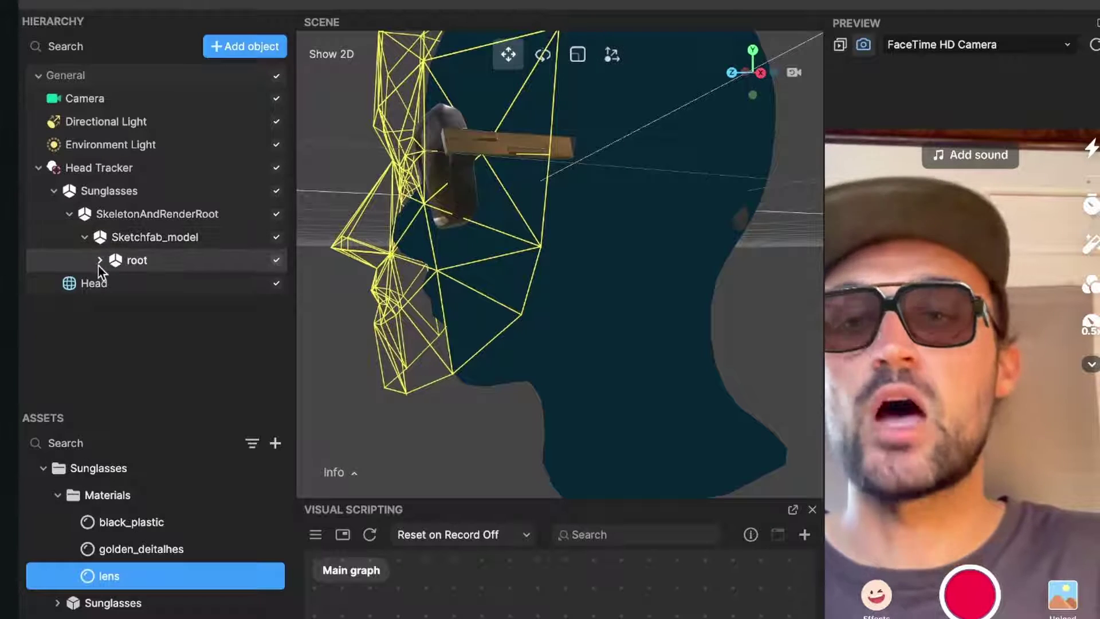
click(100, 263)
click(115, 283)
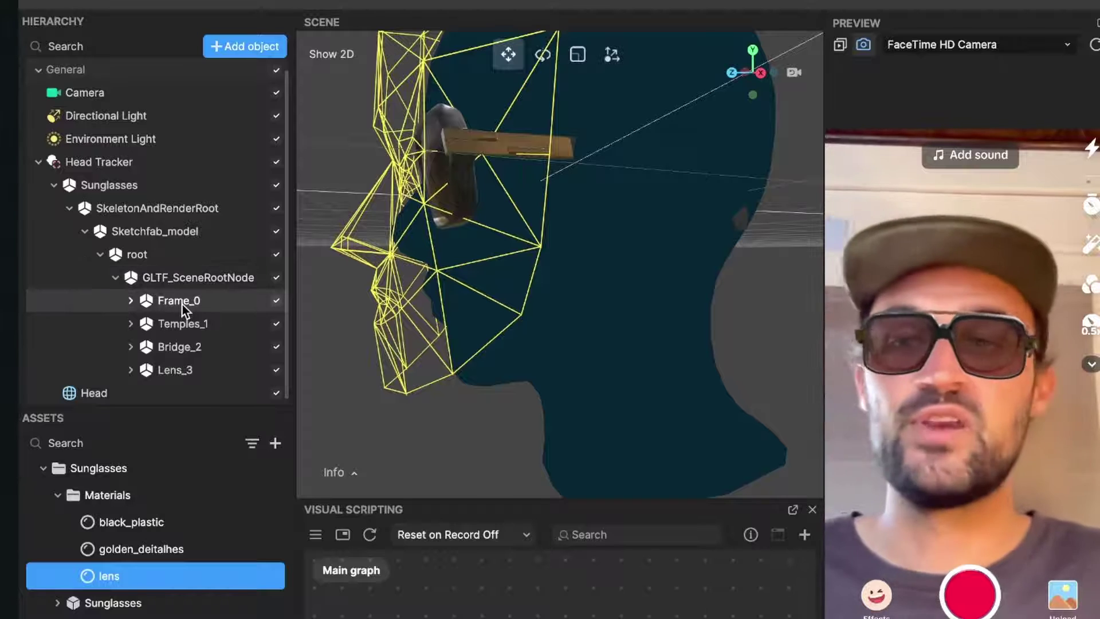
click(187, 372)
click(277, 370)
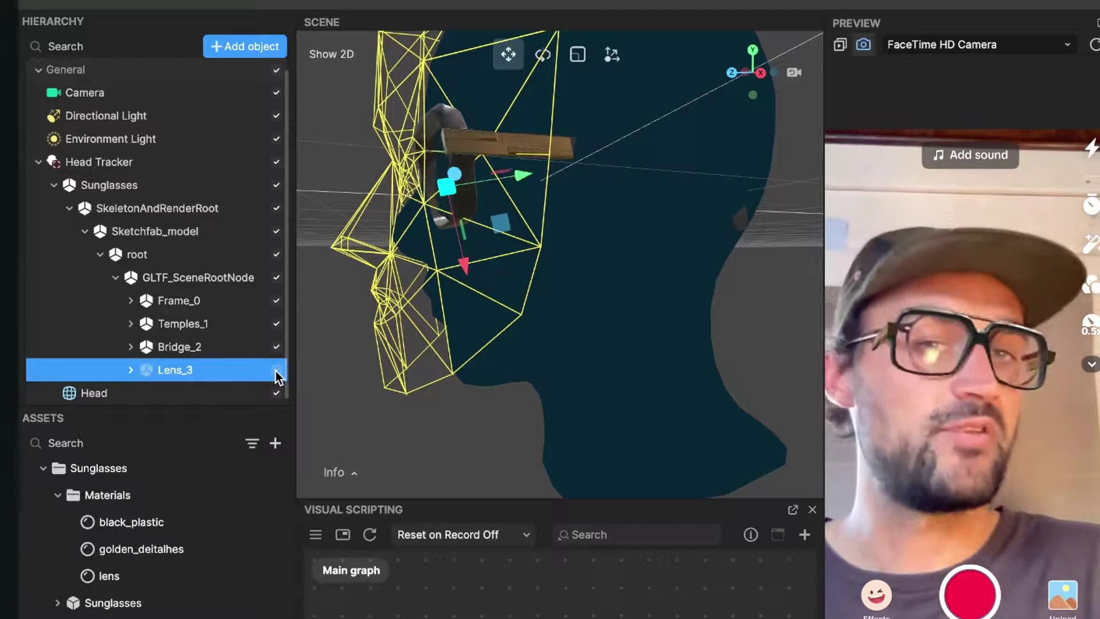
click(276, 370)
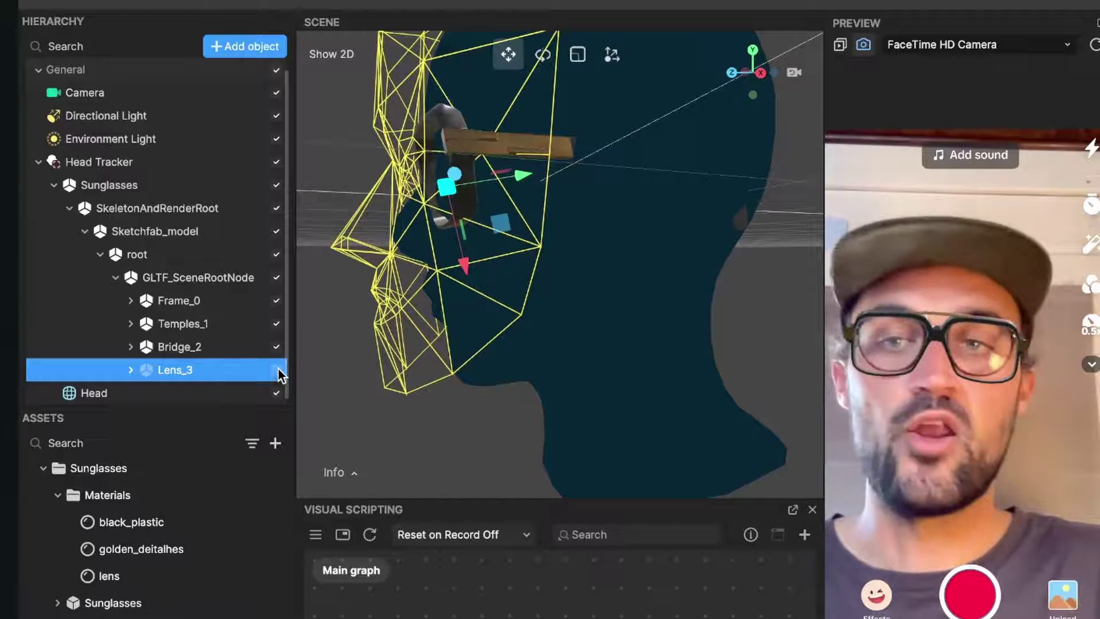
click(277, 370)
drag(506, 180, 451, 214)
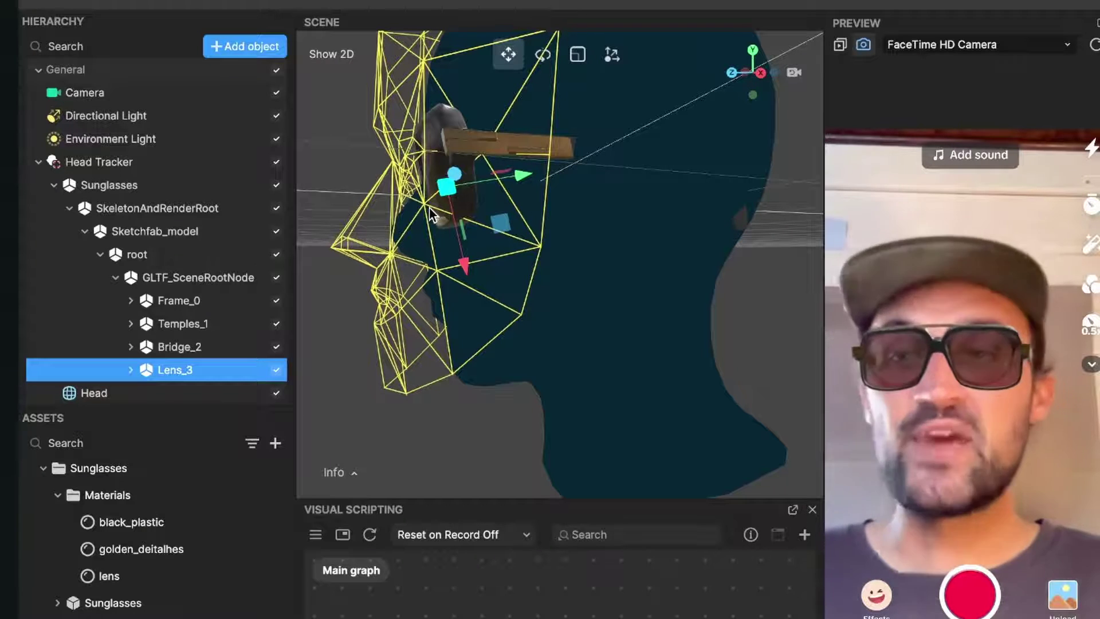
Collapse the Sunglasses object and briefly hide the Head mesh to check how it occludes the temples
click(54, 186)
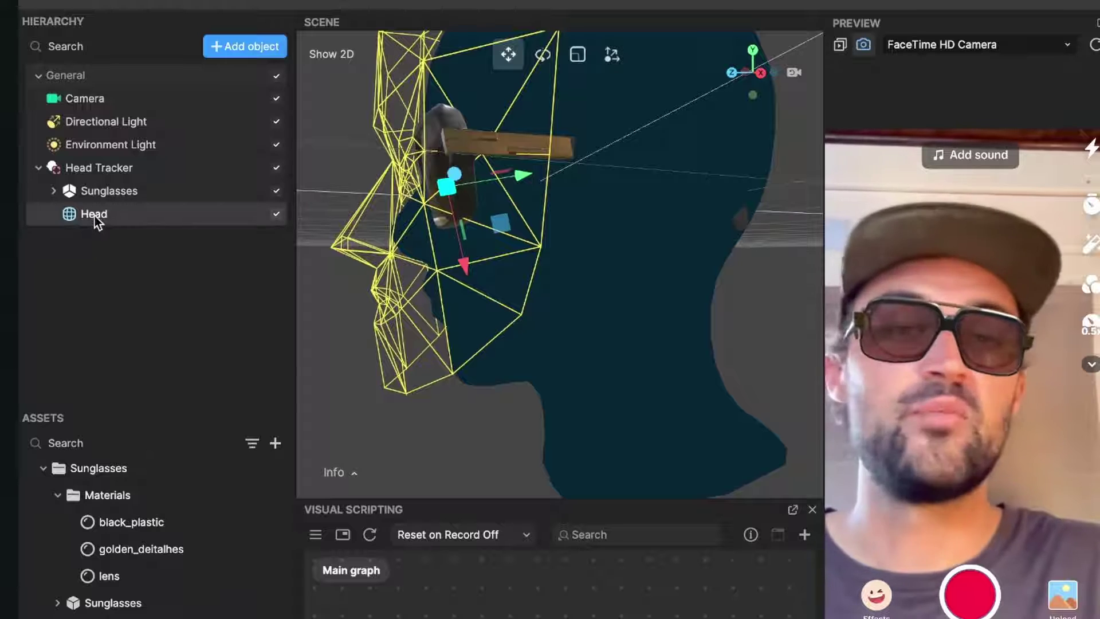
click(277, 215)
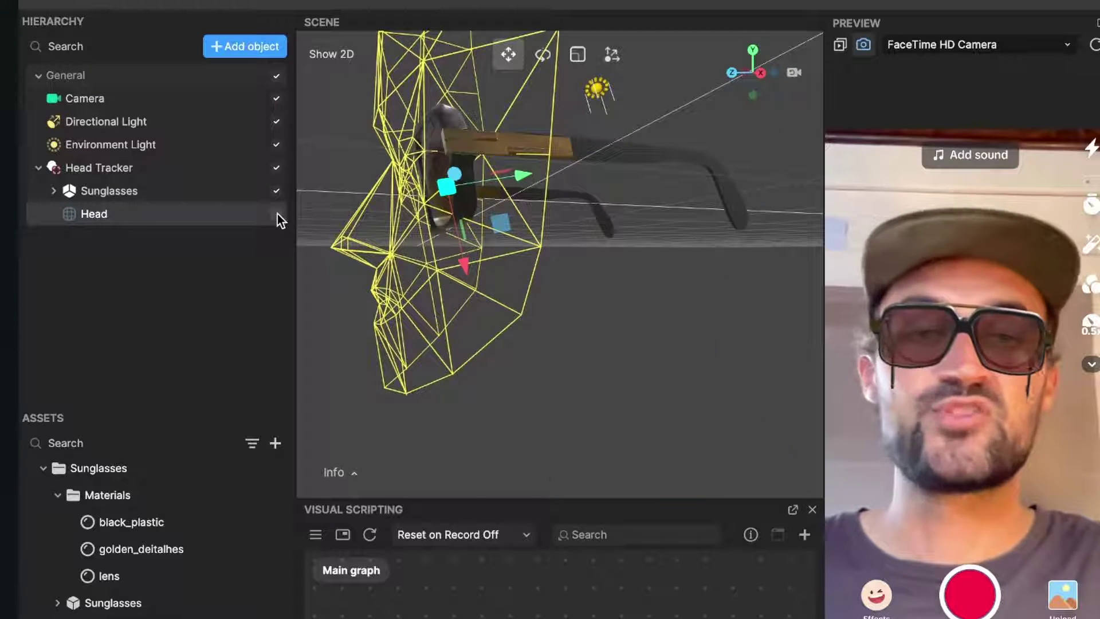
click(278, 215)
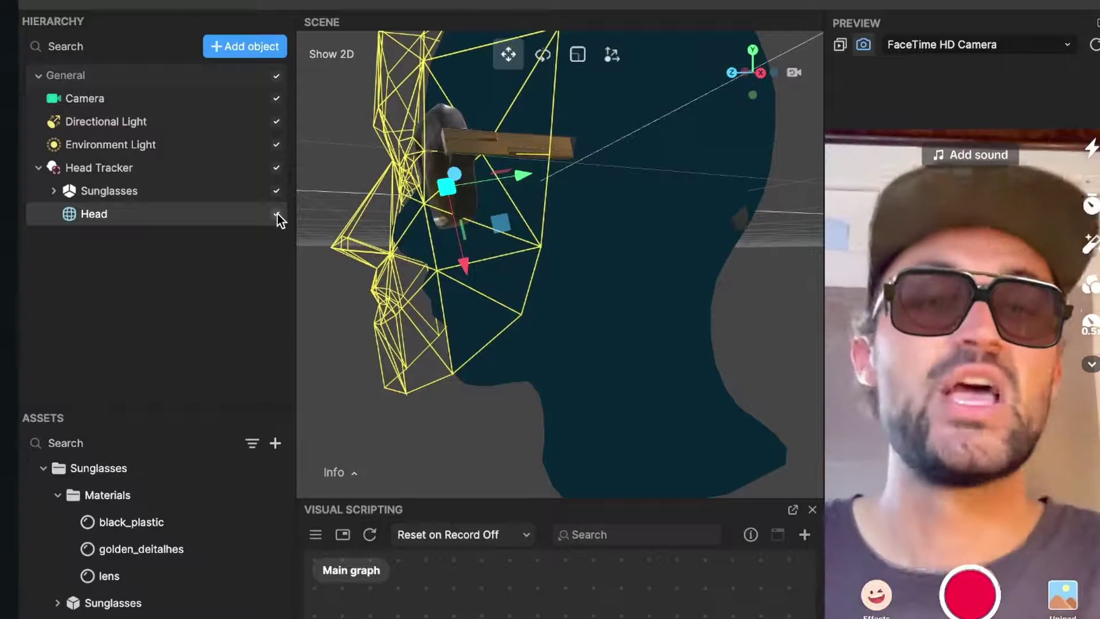